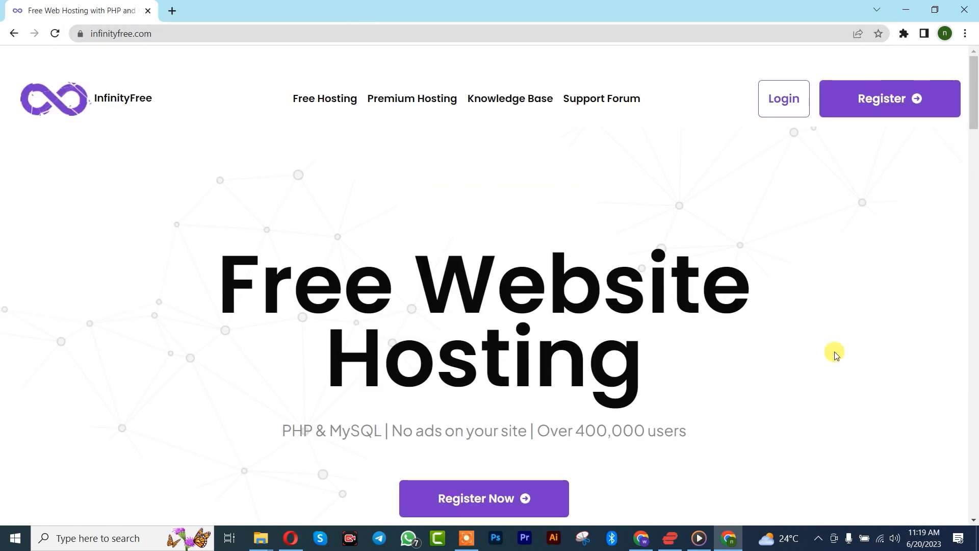
# Step: Open the registration form for a free InfinityFree hosting account
pyautogui.scroll(-2, 796, 301)
pyautogui.scroll(1, 821, 298)
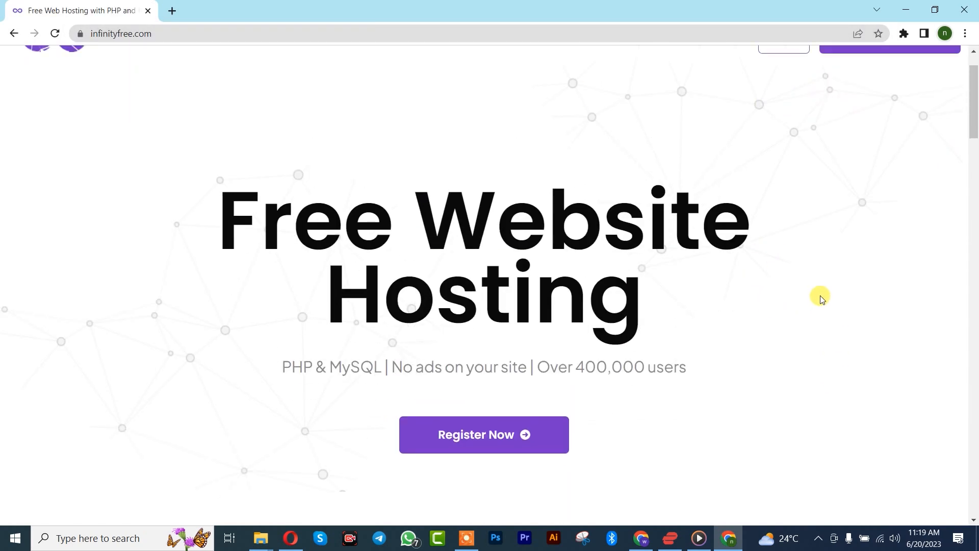
pyautogui.click(477, 434)
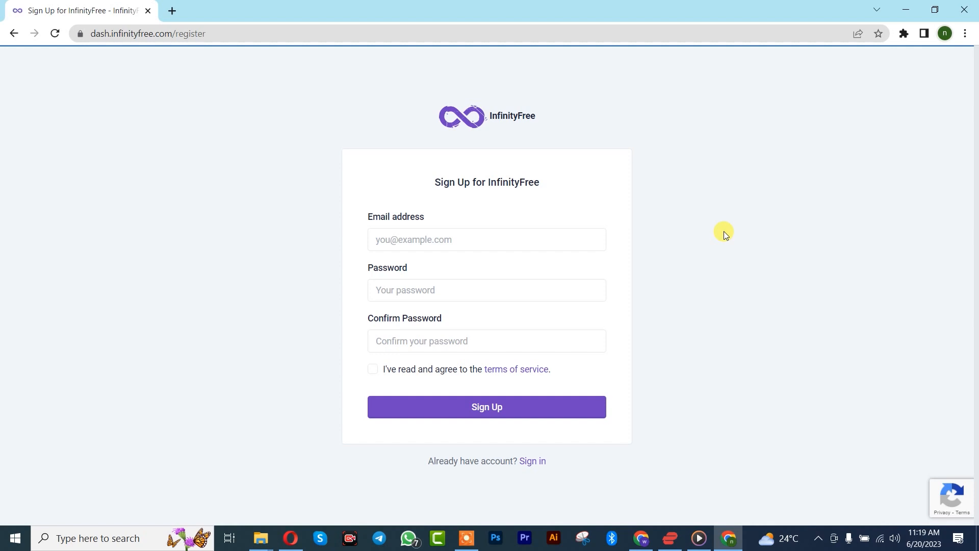
# Step: Copy the signed-in Google account's e-mail address from a new browser tab and enter it as the sign-up e-mail address
pyautogui.click(172, 10)
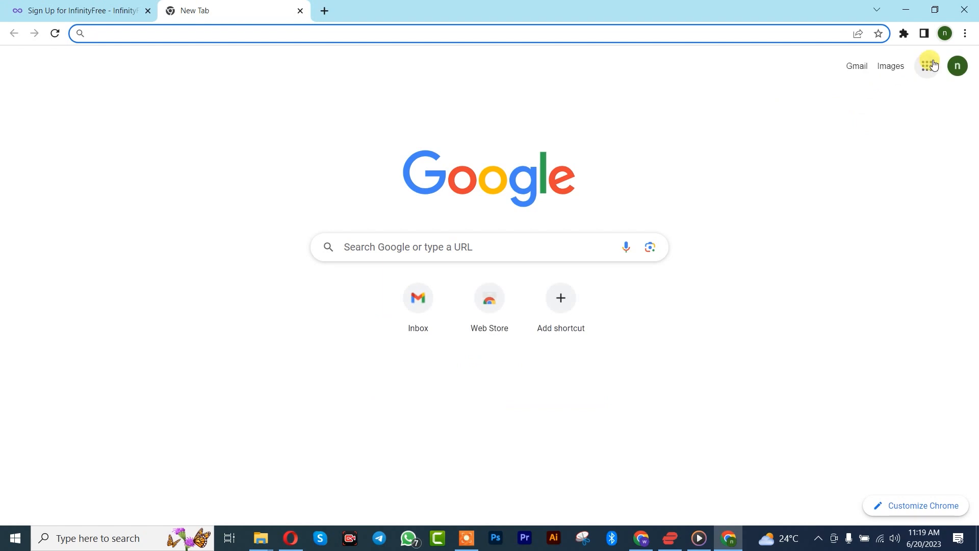
pyautogui.click(955, 67)
pyautogui.tripleClick(819, 129)
pyautogui.rightClick(820, 129)
pyautogui.click(855, 139)
pyautogui.click(51, 11)
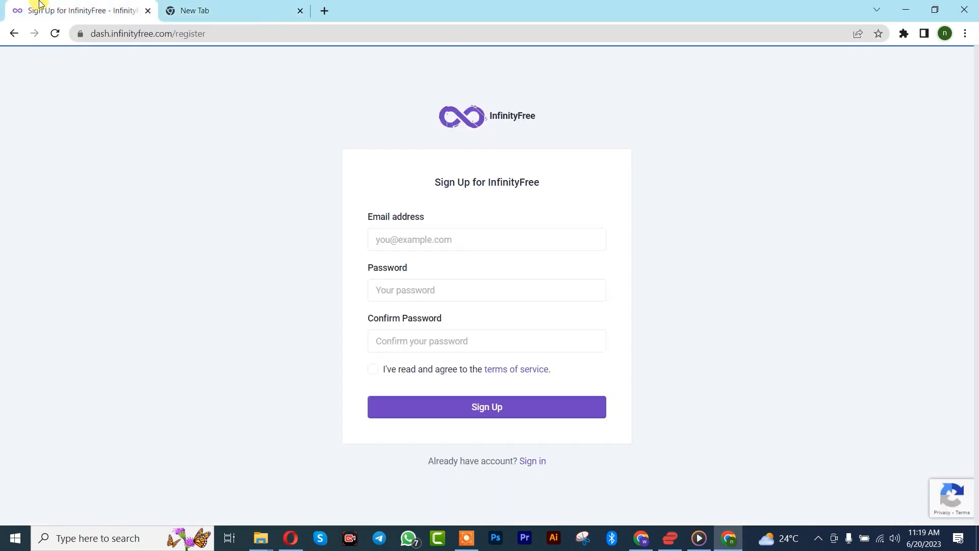
pyautogui.click(383, 236)
pyautogui.hotkey('ctrl', 'v')
# Step: Fill in the account password and its confirmation, agree to the terms of service and submit the sign-up
pyautogui.click(403, 289)
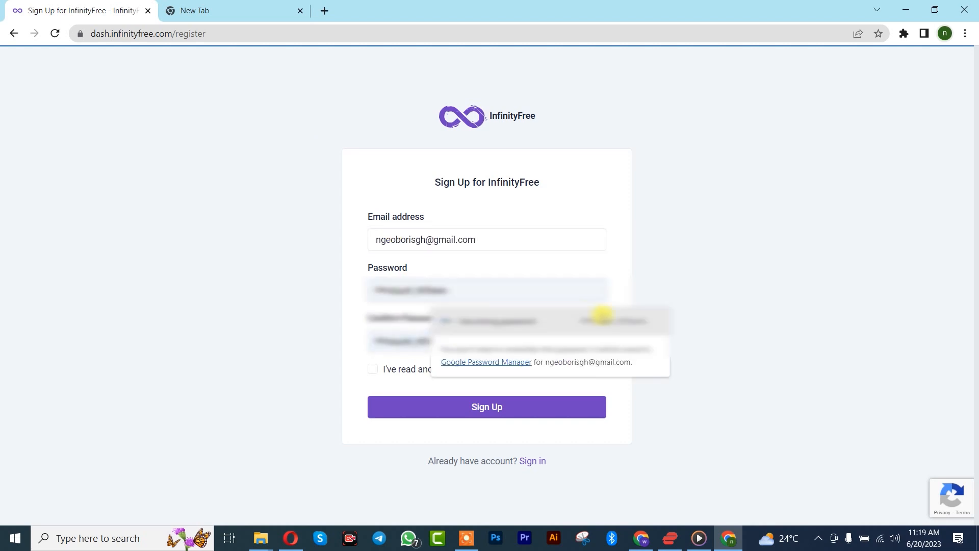
pyautogui.click(606, 320)
pyautogui.click(463, 286)
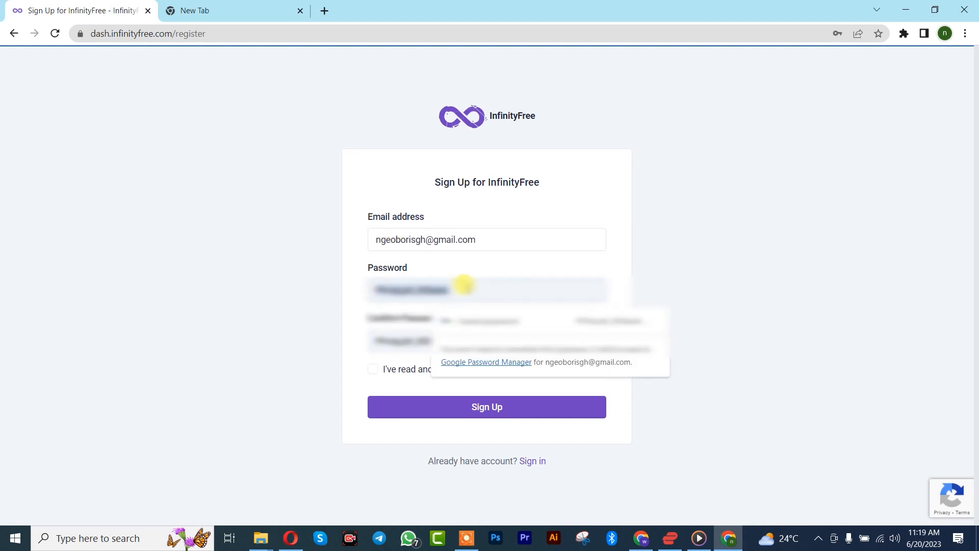
pyautogui.click(373, 369)
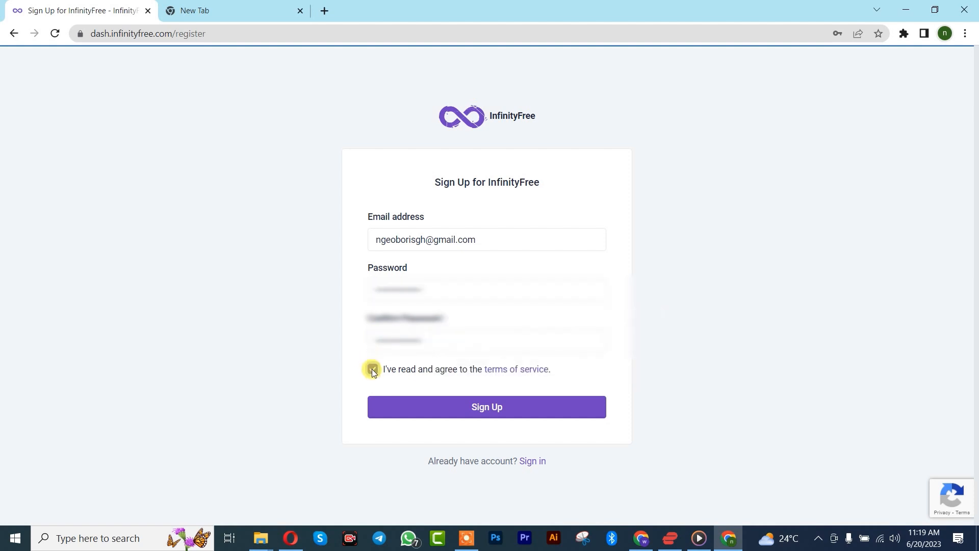
pyautogui.click(448, 412)
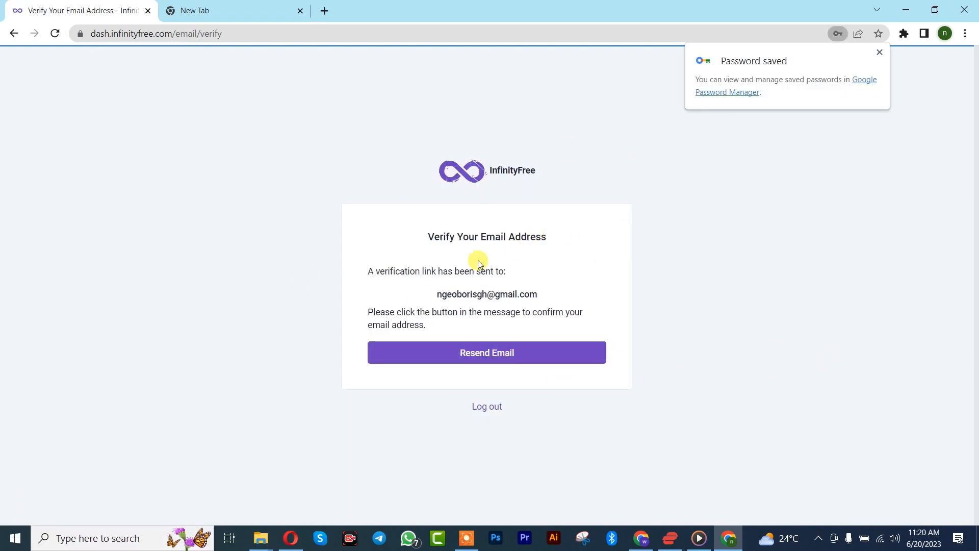
# Step: Resend the verification e-mail and verify the address from the InfinityFree message in the Gmail inbox
pyautogui.click(533, 363)
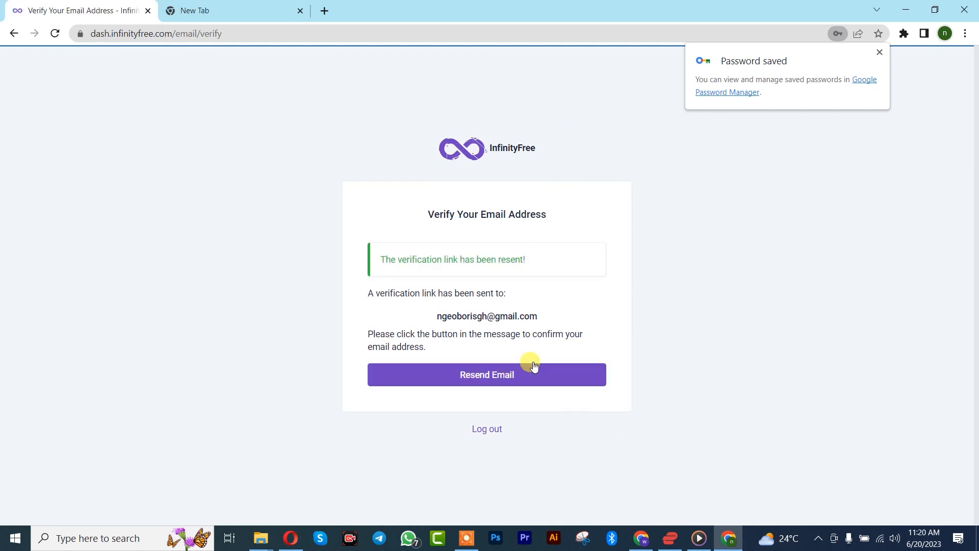
pyautogui.click(229, 11)
pyautogui.click(859, 72)
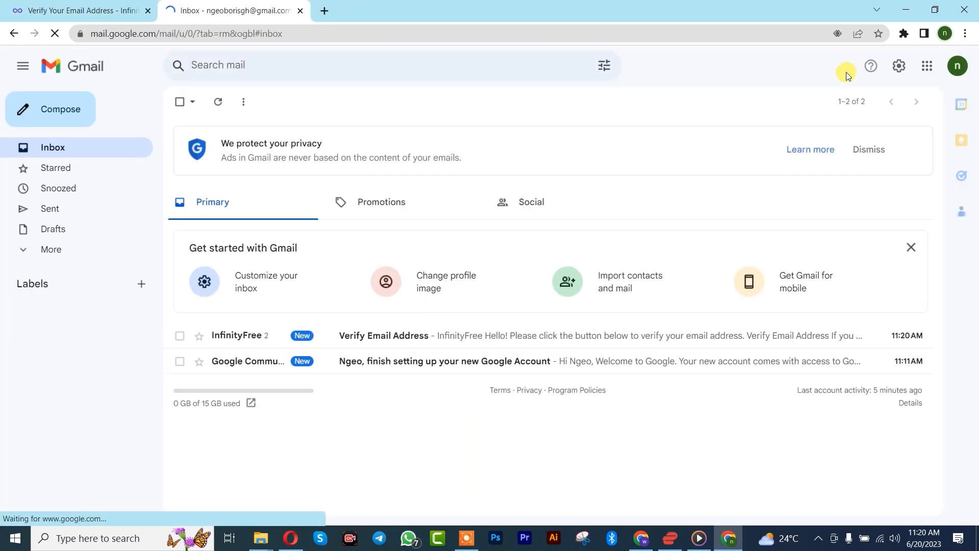
pyautogui.click(453, 339)
pyautogui.scroll(-1, 510, 317)
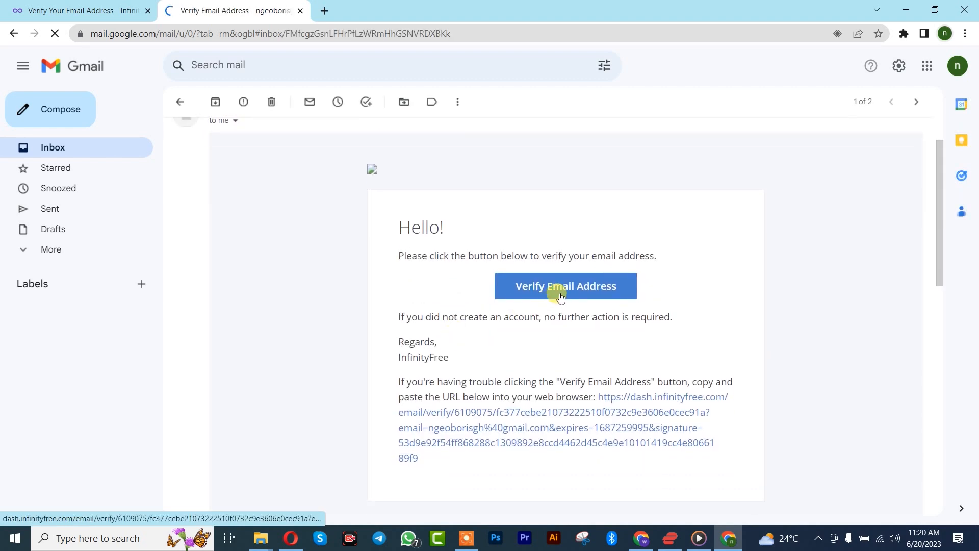
pyautogui.click(561, 290)
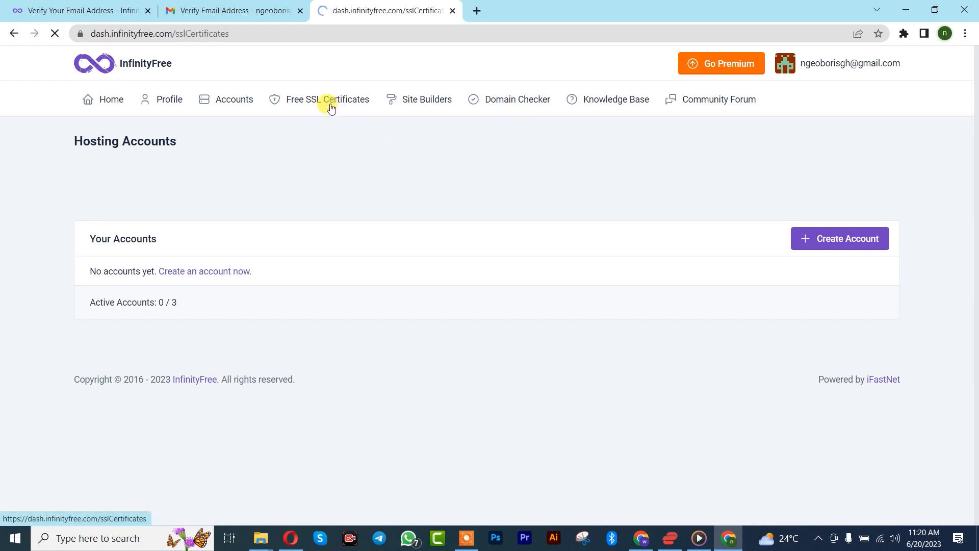
# Step: Start a new hosting account with the subdomain techfree2346 and the extension .free.nf, and check the domain's availability
pyautogui.click(434, 102)
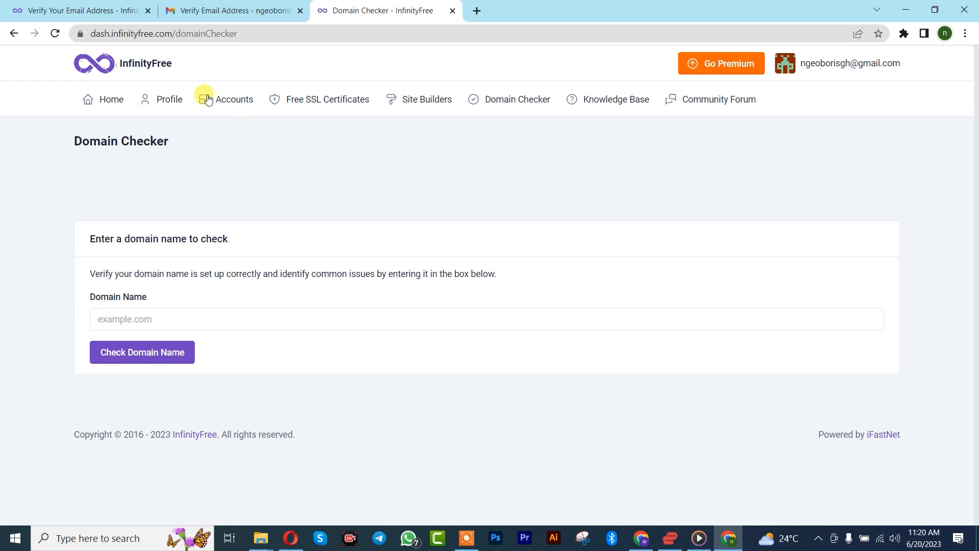
pyautogui.click(228, 102)
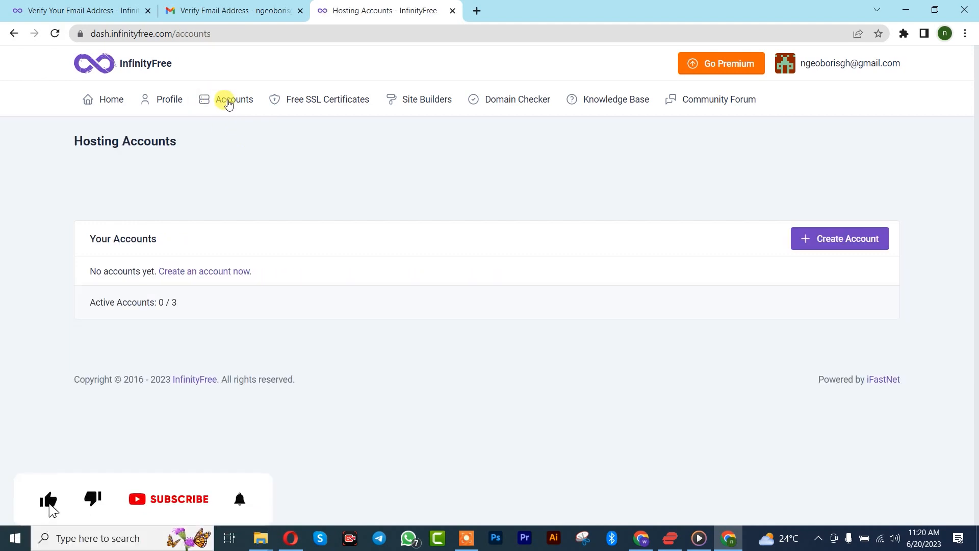
pyautogui.click(846, 245)
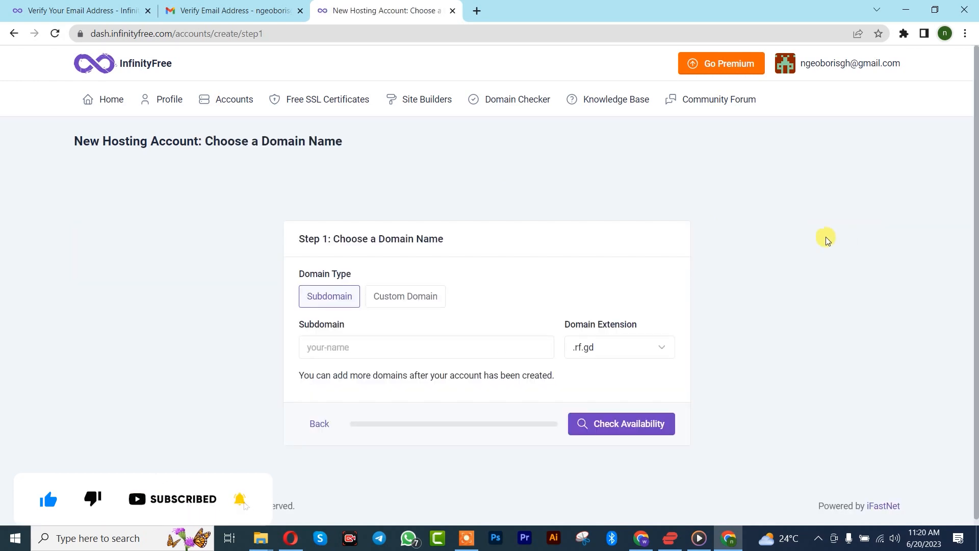
pyautogui.click(358, 349)
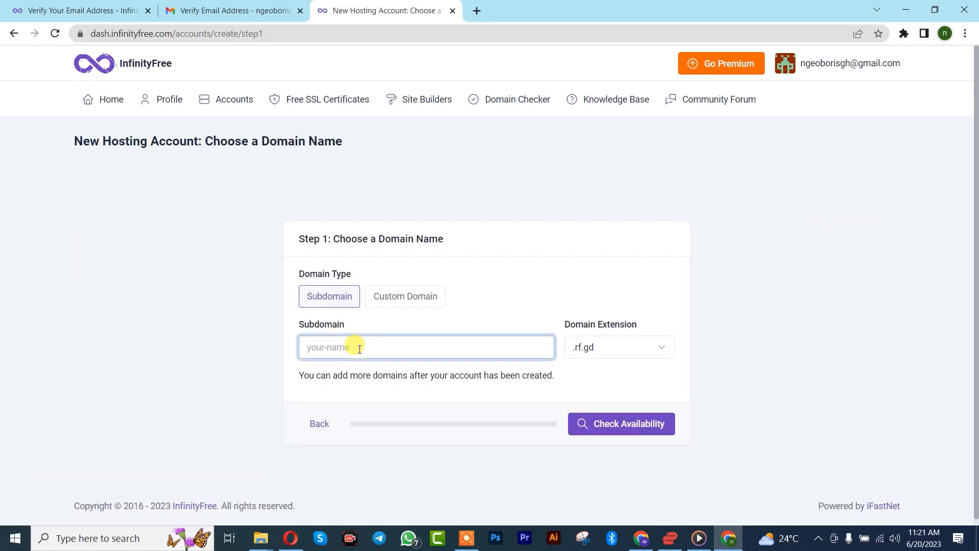
pyautogui.write('techfree2346')
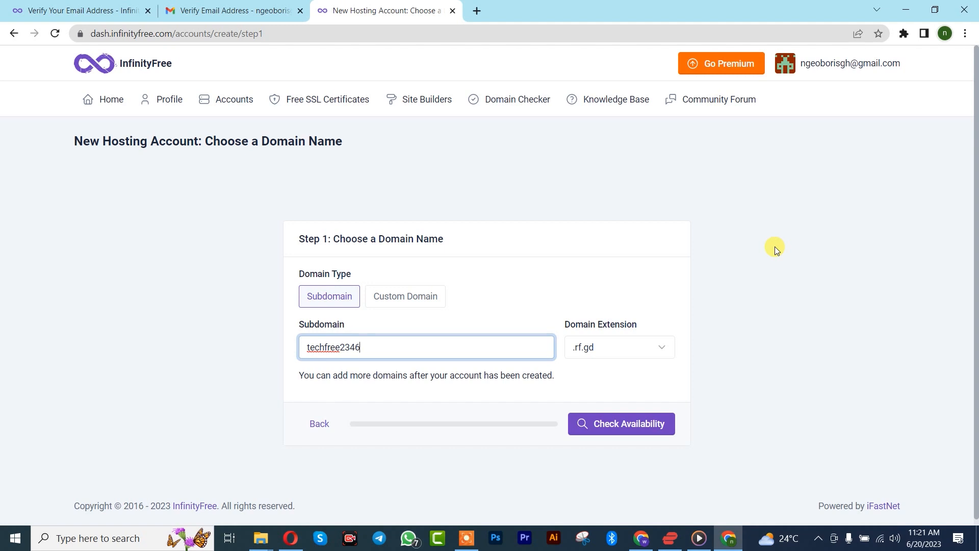
pyautogui.click(640, 346)
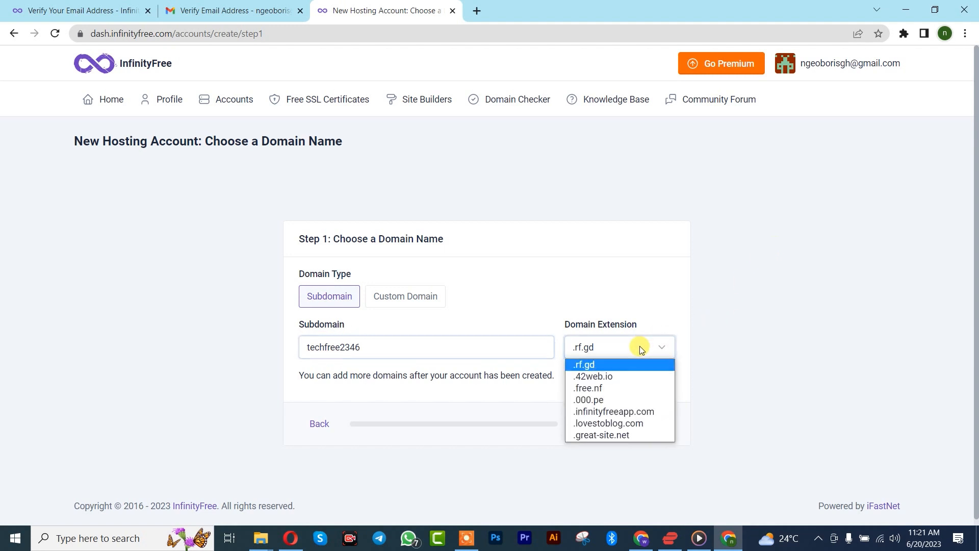
pyautogui.click(621, 388)
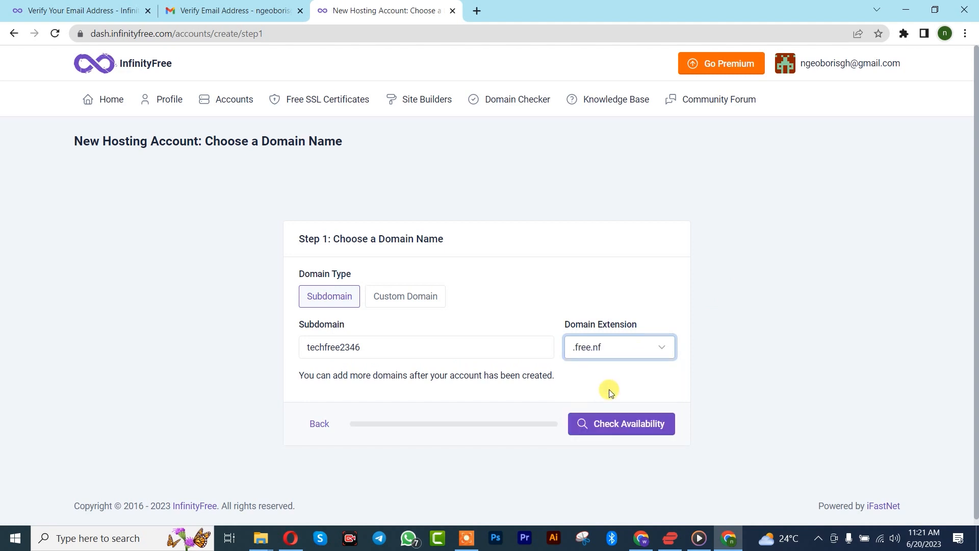
pyautogui.click(603, 427)
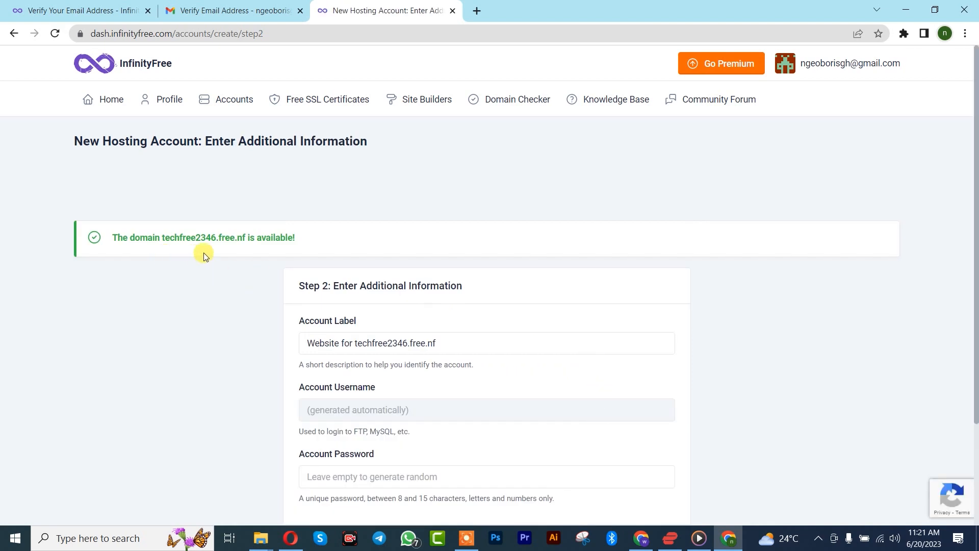
# Step: Enter the hosting account's password and create the account, keeping the suggested account label
pyautogui.scroll(-3, 203, 252)
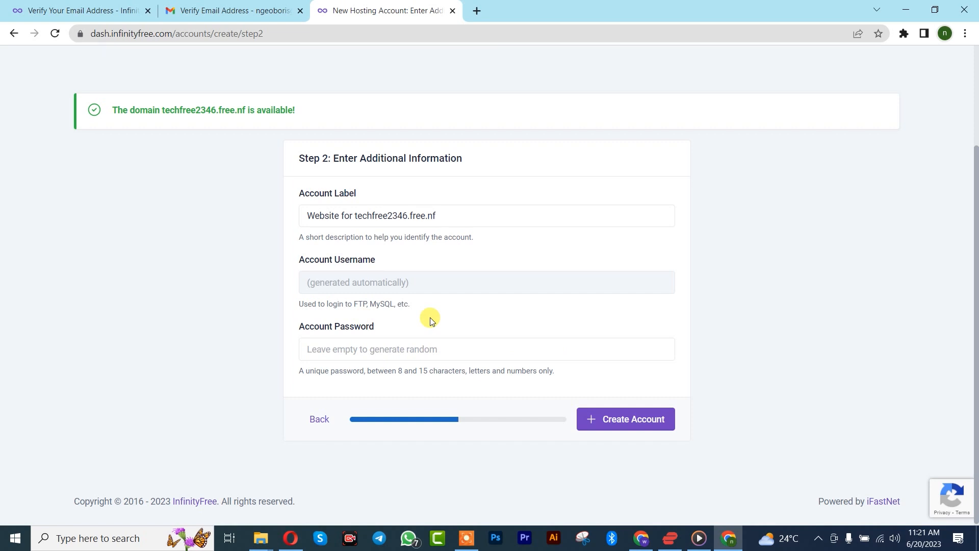
pyautogui.click(345, 348)
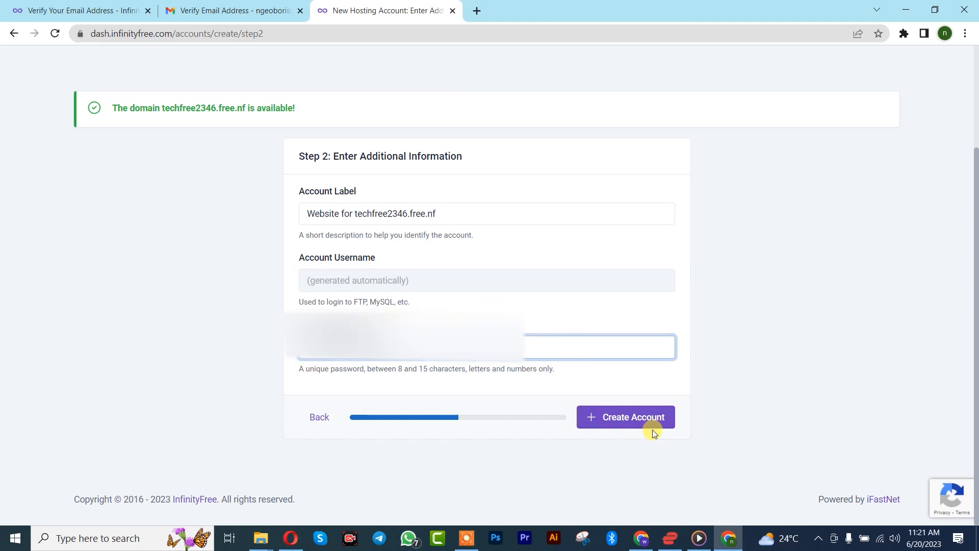
pyautogui.click(627, 421)
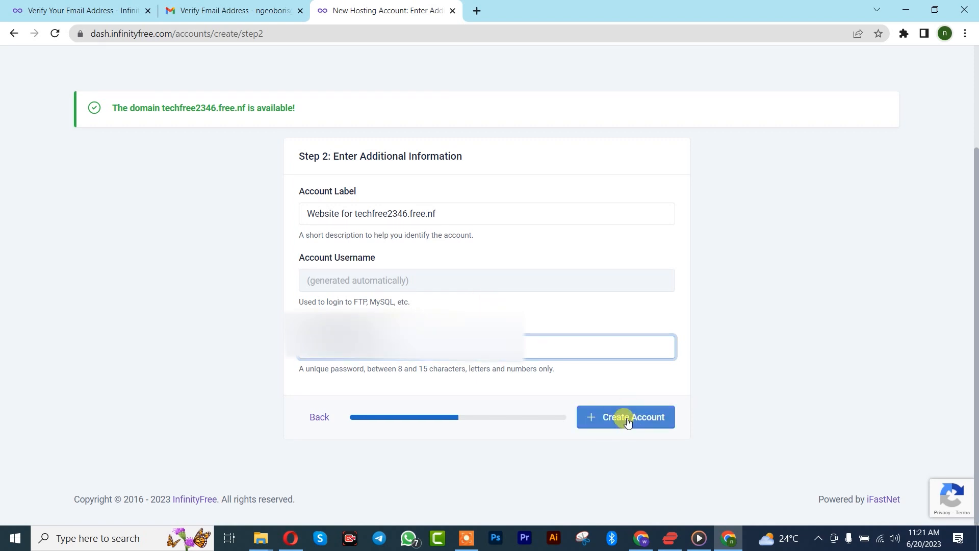
pyautogui.click(627, 421)
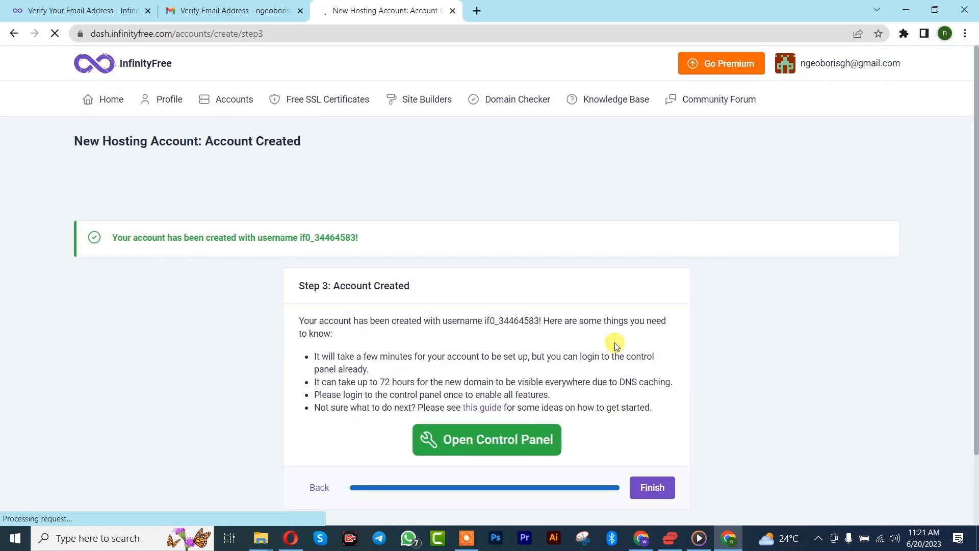
# Step: Open the new hosting account's control panel and approve receiving service e-mails
pyautogui.scroll(-2, 663, 332)
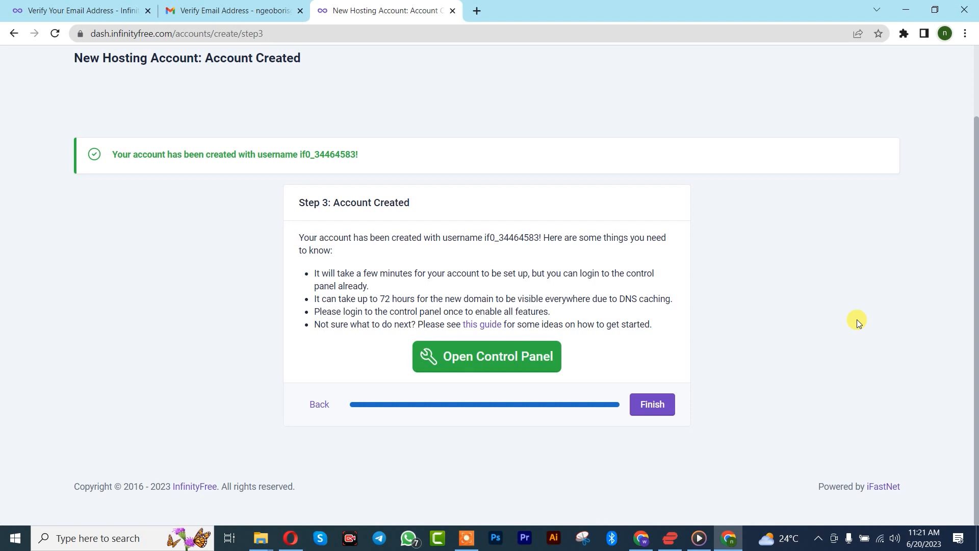
pyautogui.scroll(2, 561, 357)
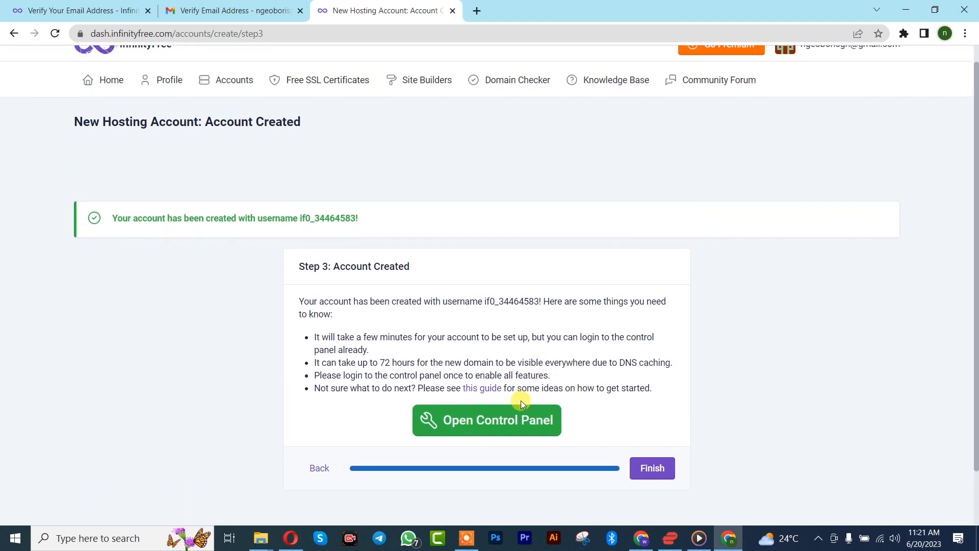
pyautogui.click(500, 421)
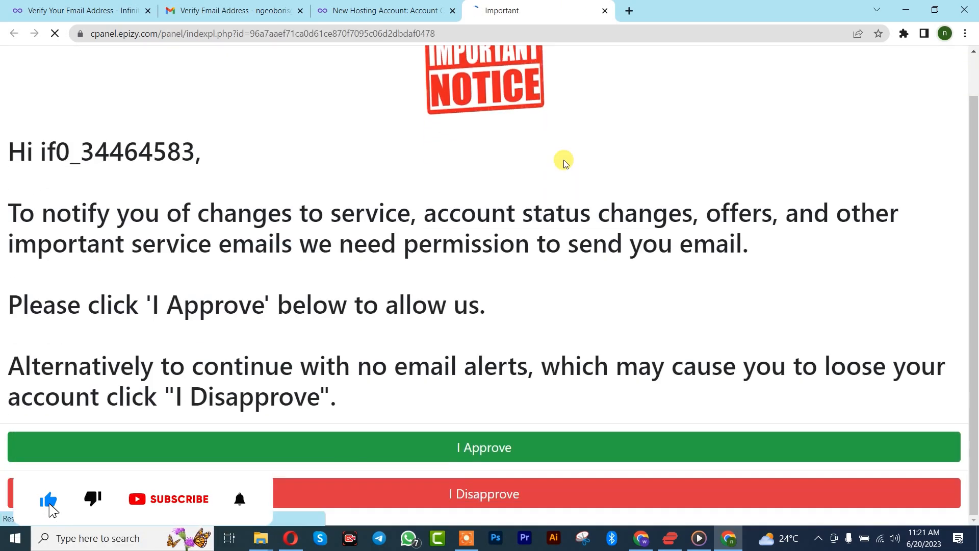
pyautogui.click(501, 446)
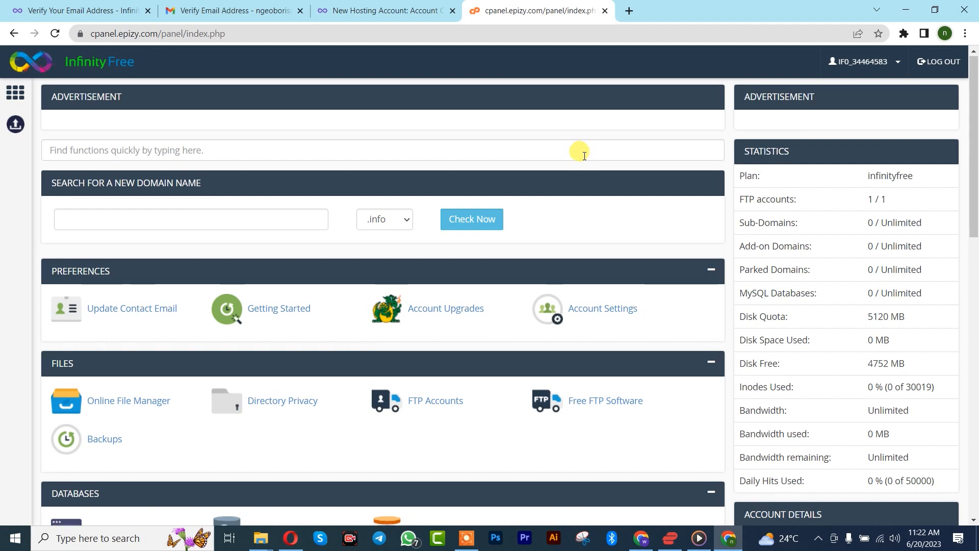
# Step: Open the Softaculous Apps Installer from the control panel's Software section and start a WordPress installation
pyautogui.scroll(-10, 581, 150)
pyautogui.scroll(-4, 397, 239)
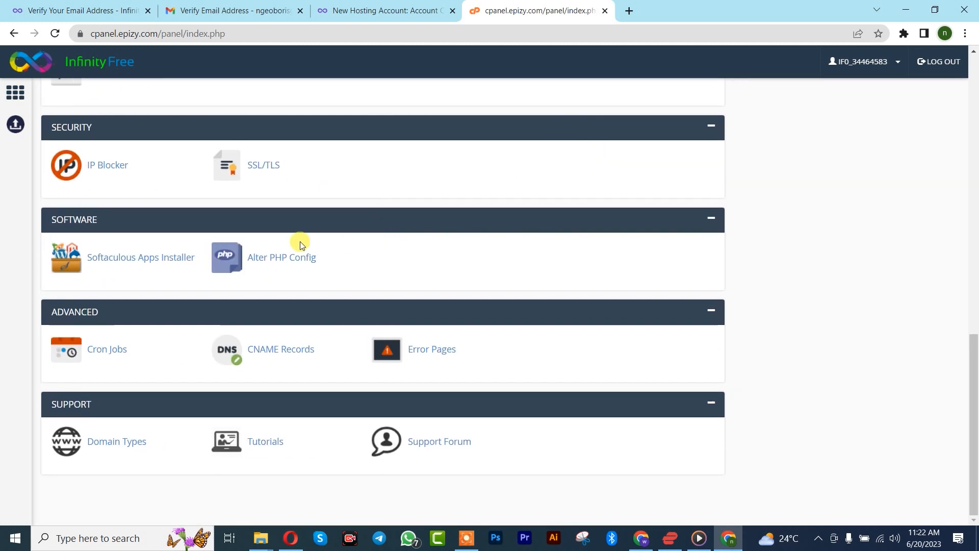
pyautogui.click(142, 261)
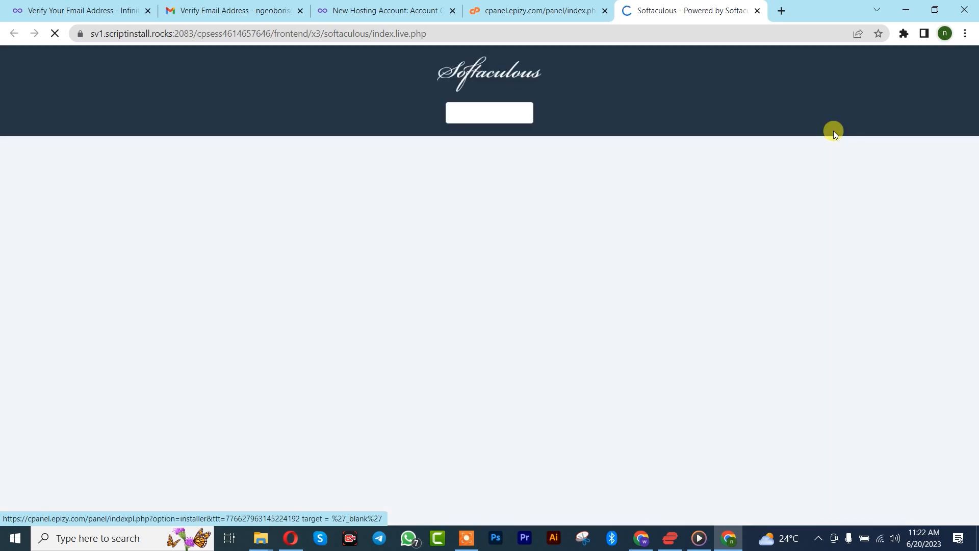
pyautogui.scroll(-1, 387, 218)
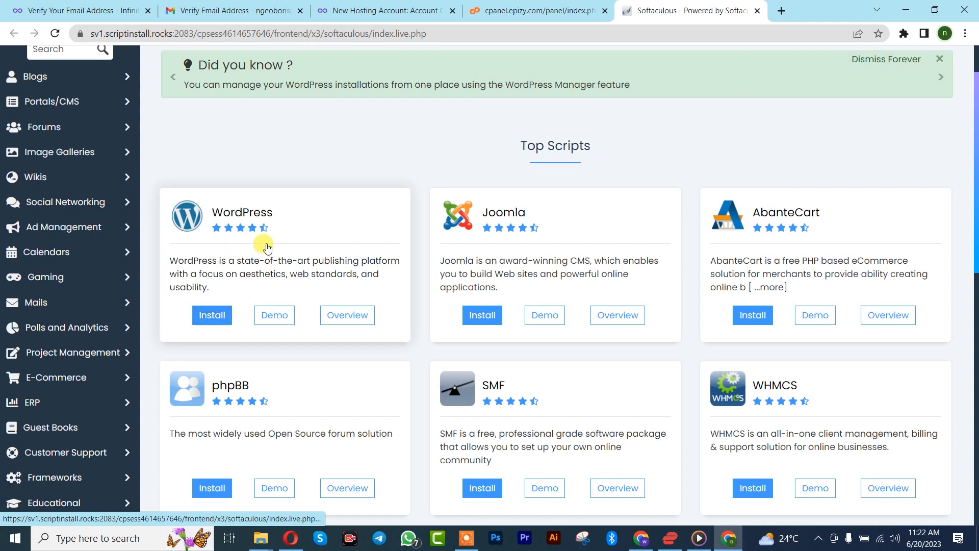
pyautogui.click(211, 316)
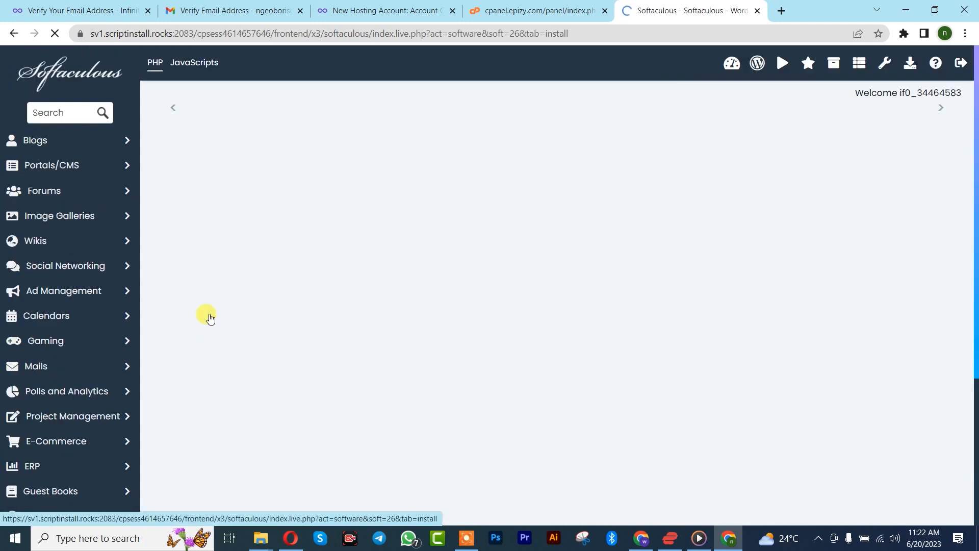
# Step: Set the WordPress admin username to Admin, keeping the default site name, site description and generated password
pyautogui.scroll(-4, 356, 277)
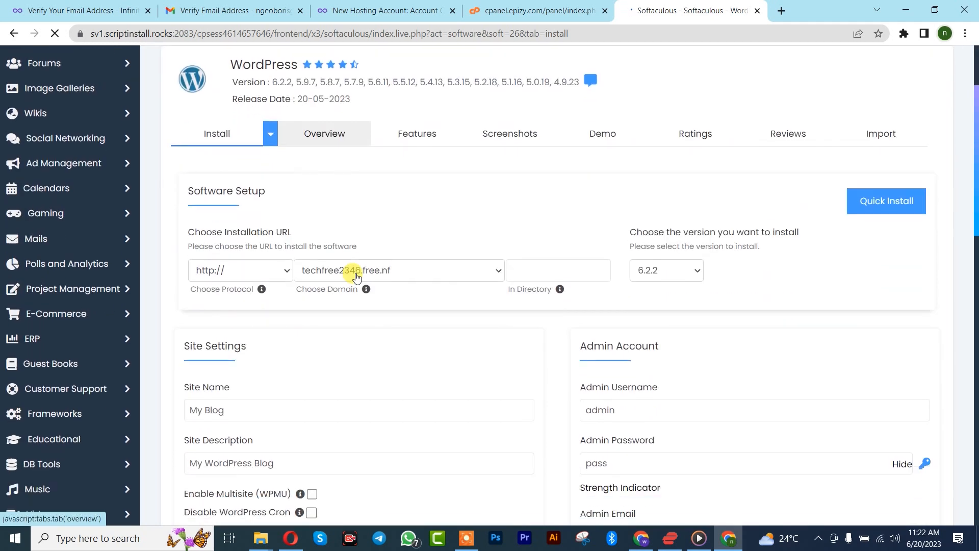
pyautogui.scroll(-3, 486, 227)
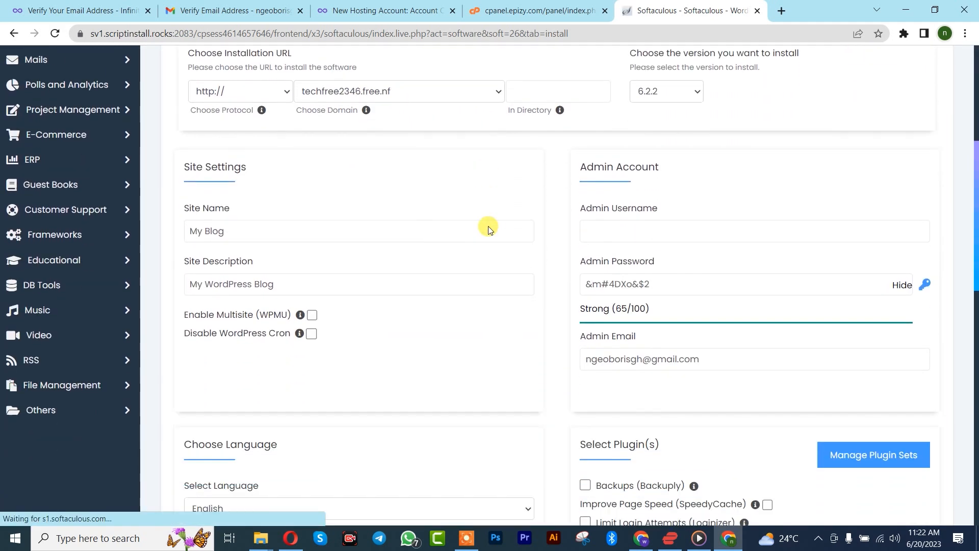
pyautogui.click(244, 225)
pyautogui.click(230, 271)
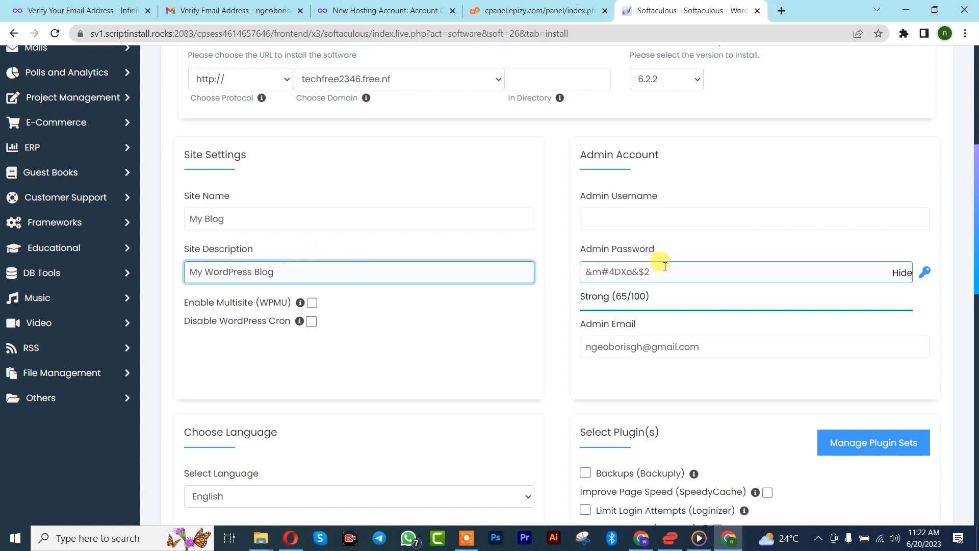
pyautogui.click(644, 220)
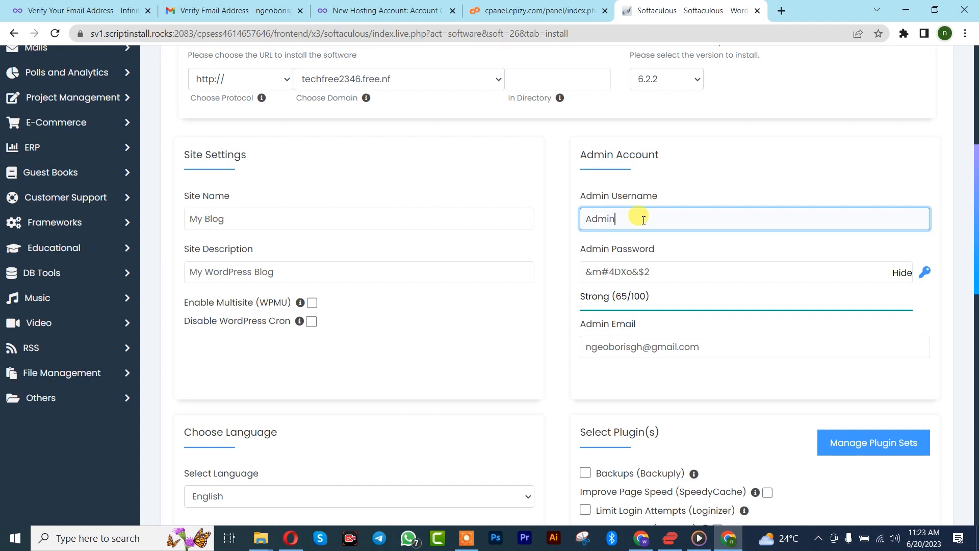
# Step: Include the Backuply, Loginizer and Classic Editor plugins and install WordPress with the default theme
pyautogui.scroll(-3, 466, 345)
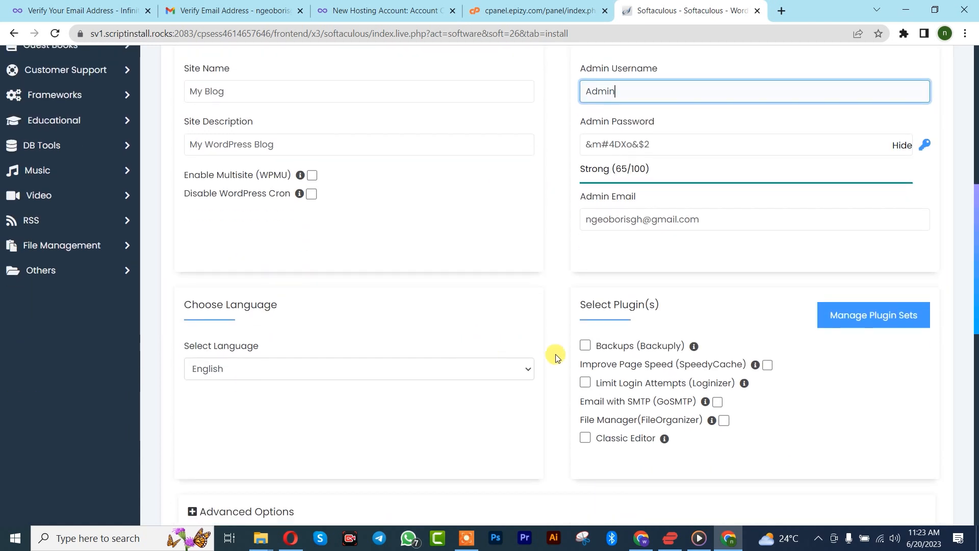
pyautogui.click(584, 345)
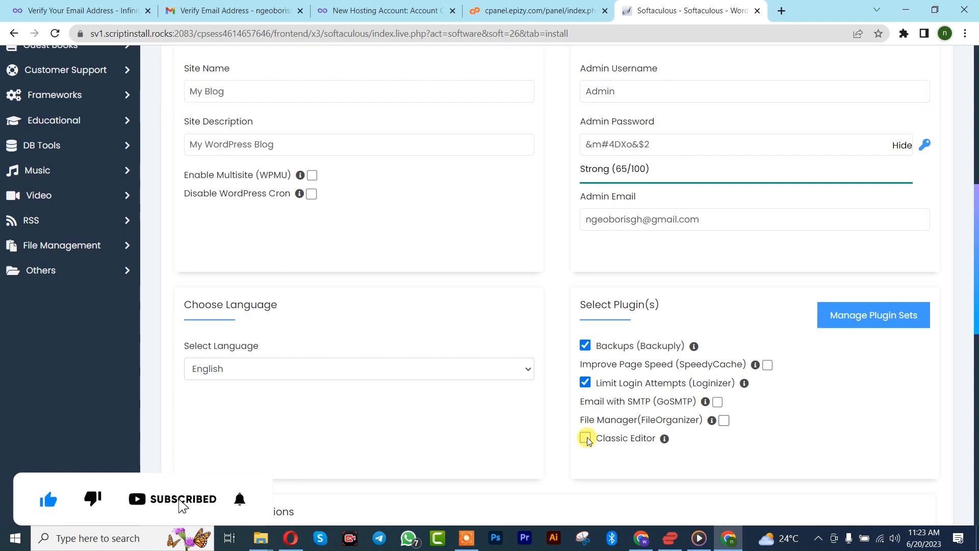
pyautogui.scroll(9, 459, 333)
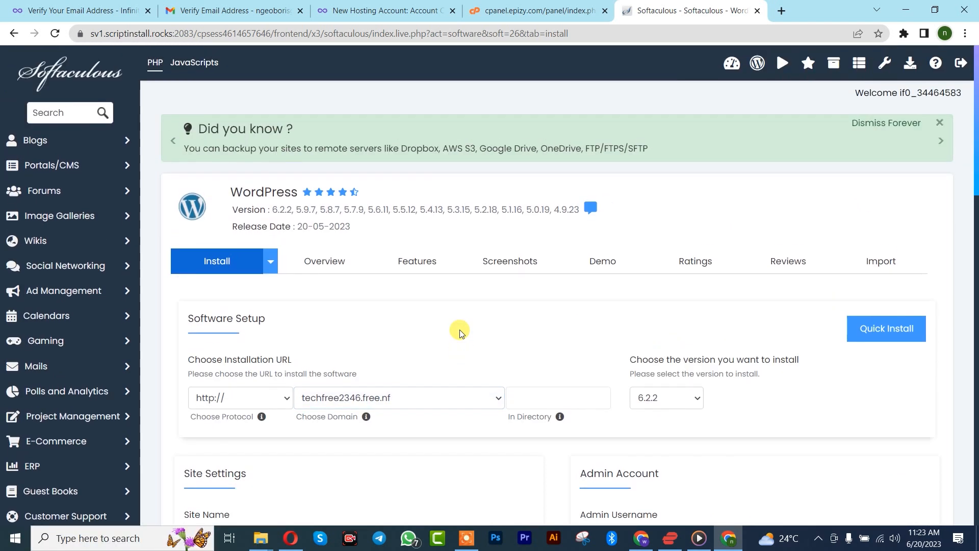
pyautogui.scroll(-10, 454, 317)
pyautogui.scroll(-8, 414, 286)
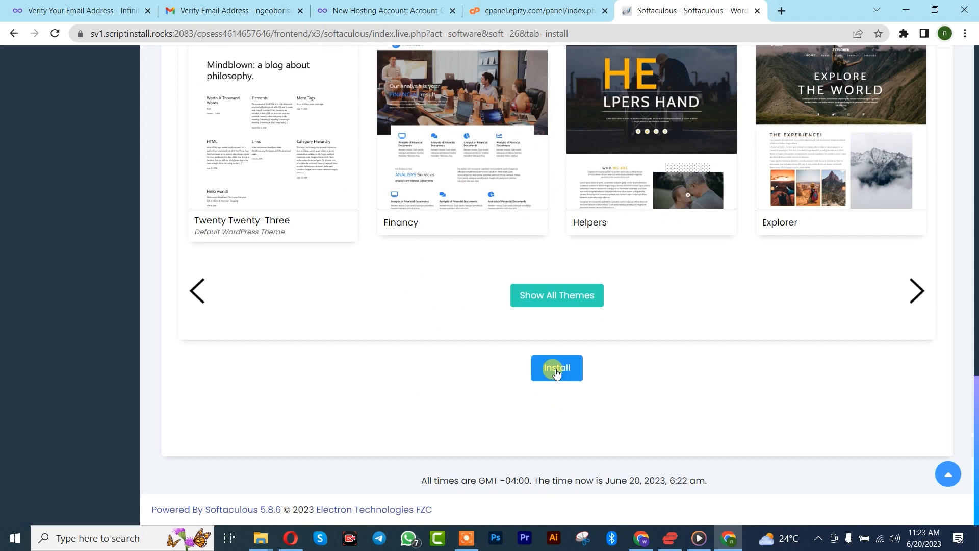
pyautogui.click(555, 369)
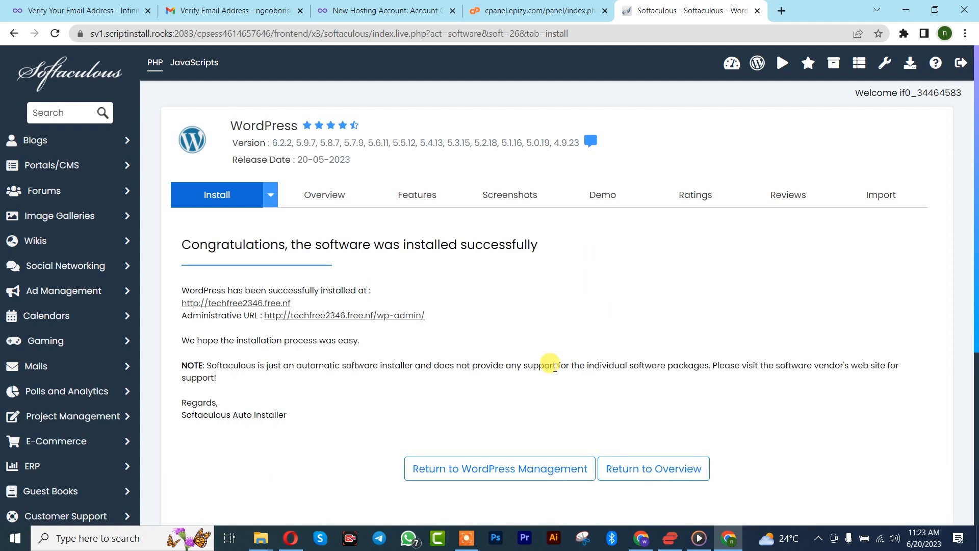
# Step: Open WordPress Management for the new installation and look over its site info and configuration
pyautogui.scroll(-1, 555, 367)
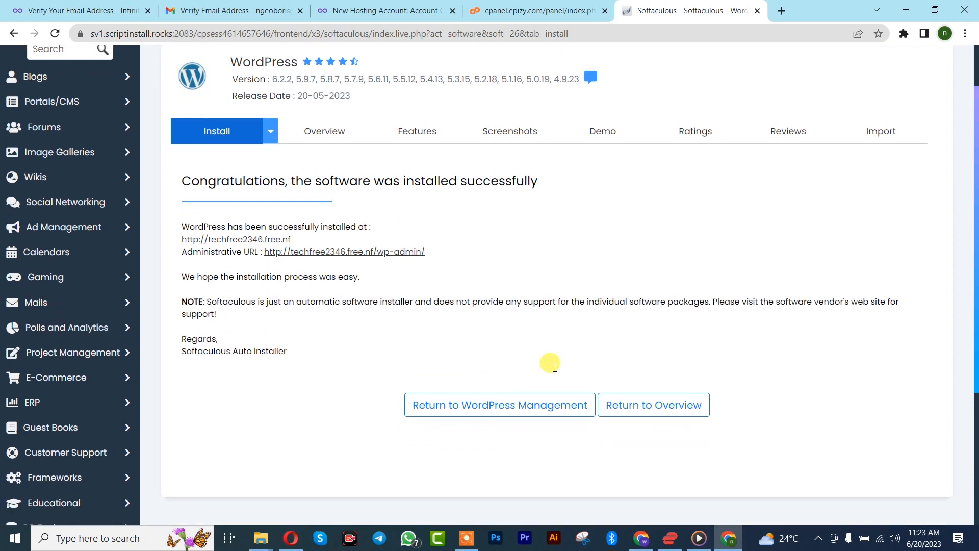
pyautogui.click(445, 407)
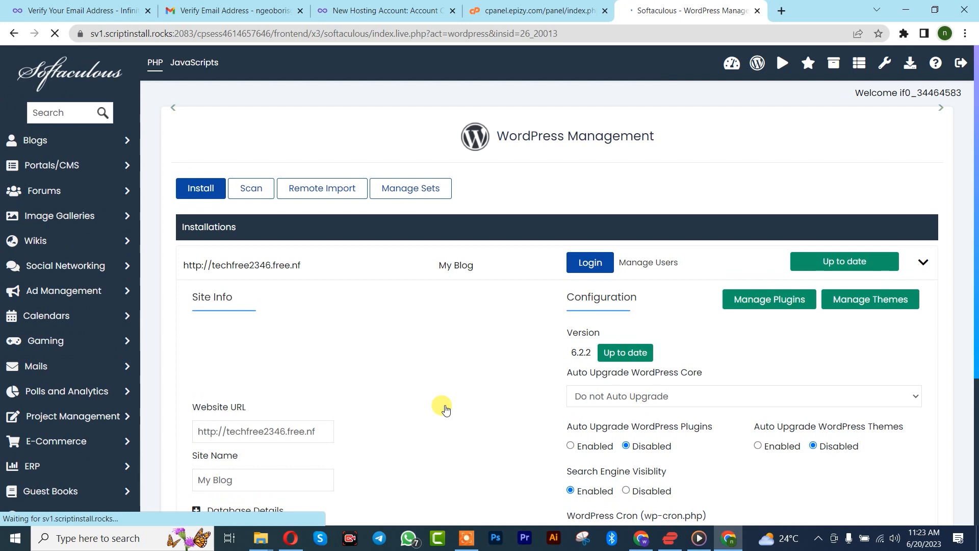
pyautogui.scroll(-4, 508, 325)
pyautogui.scroll(3, 524, 322)
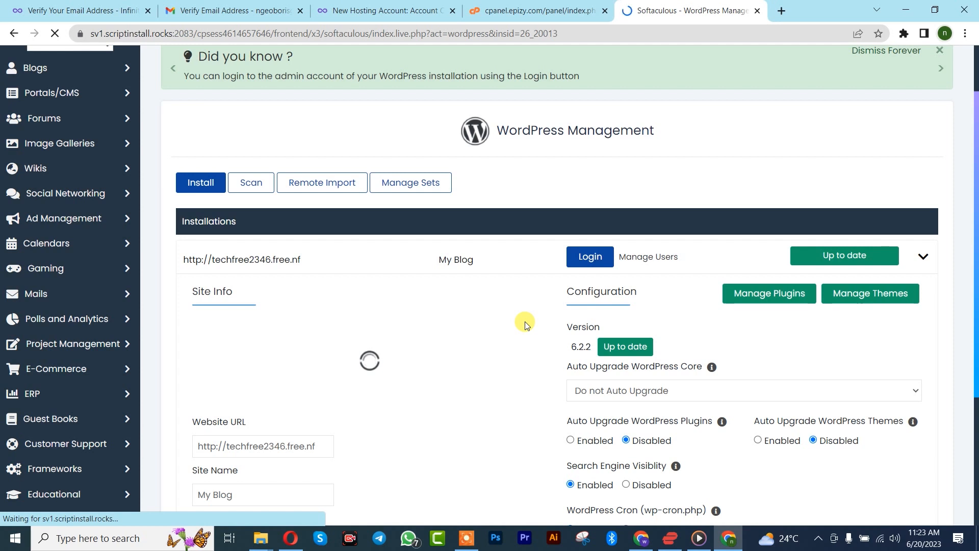
# Step: Log in to the My Blog site's admin dashboard, proceeding past the browser's deceptive site warning
pyautogui.click(590, 258)
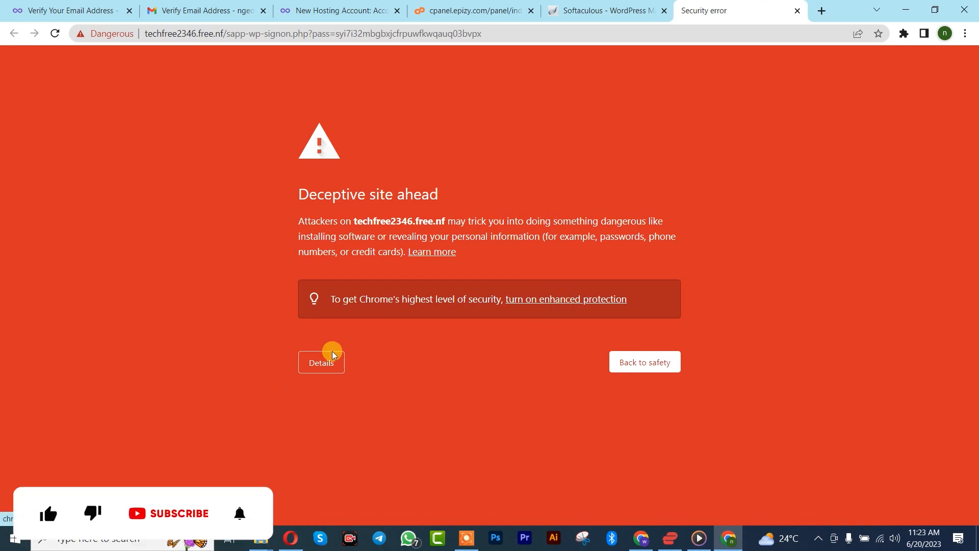
pyautogui.click(312, 368)
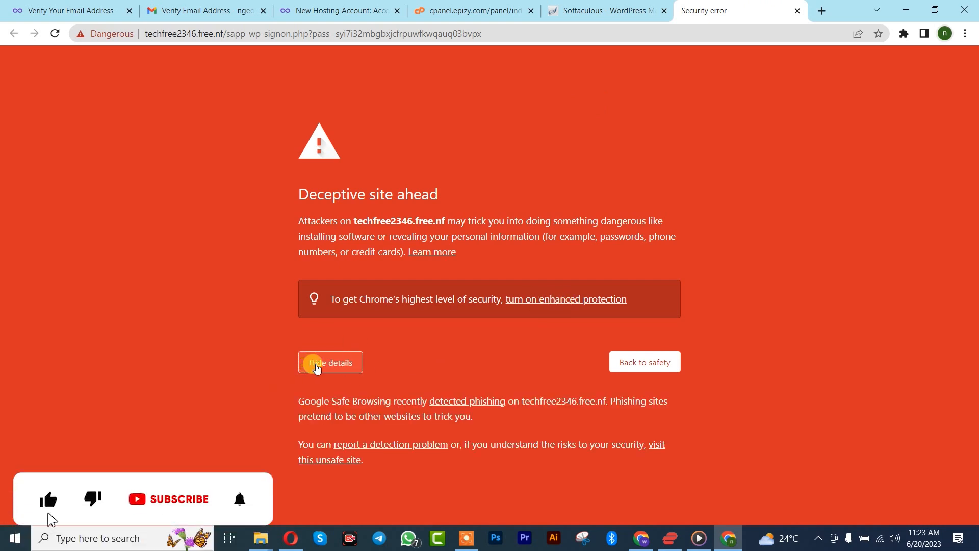
pyautogui.click(340, 461)
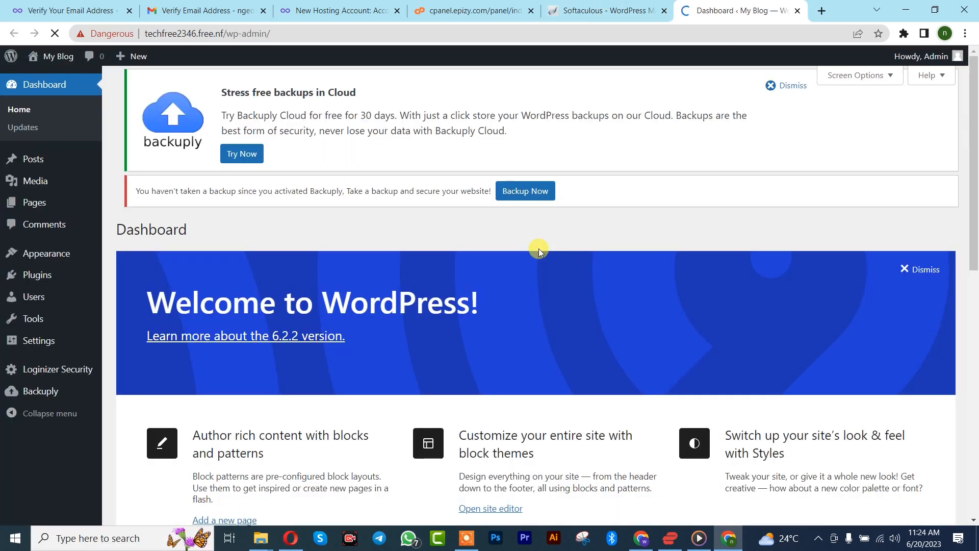
pyautogui.scroll(-5, 554, 319)
pyautogui.scroll(5, 545, 342)
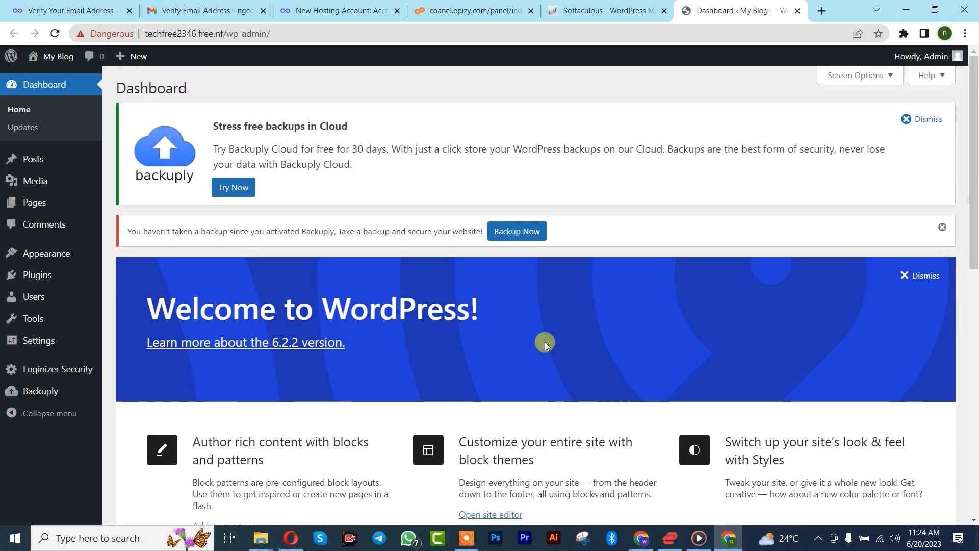
# Step: Look over the site's installed plugins and browse the plugins available to add
pyautogui.moveTo(37, 275)
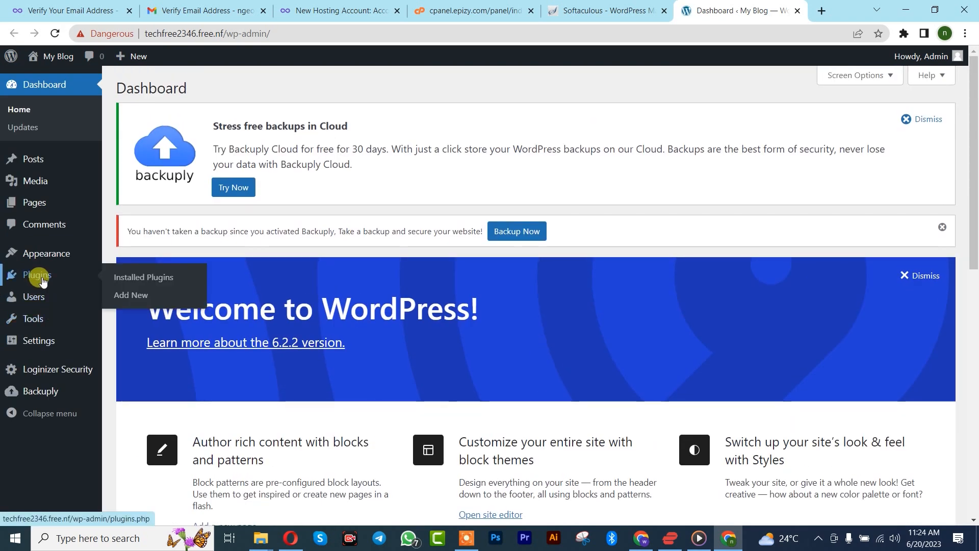
pyautogui.click(126, 281)
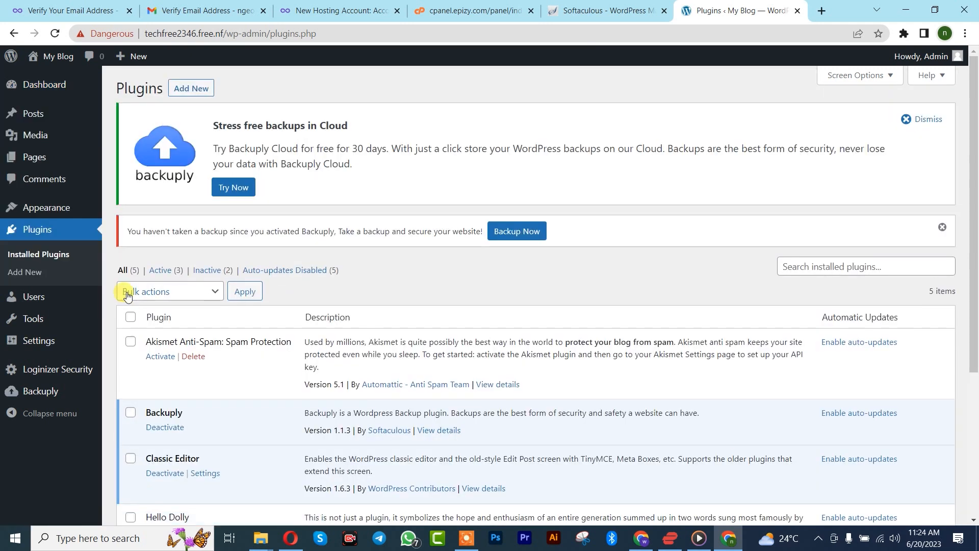
pyautogui.click(33, 273)
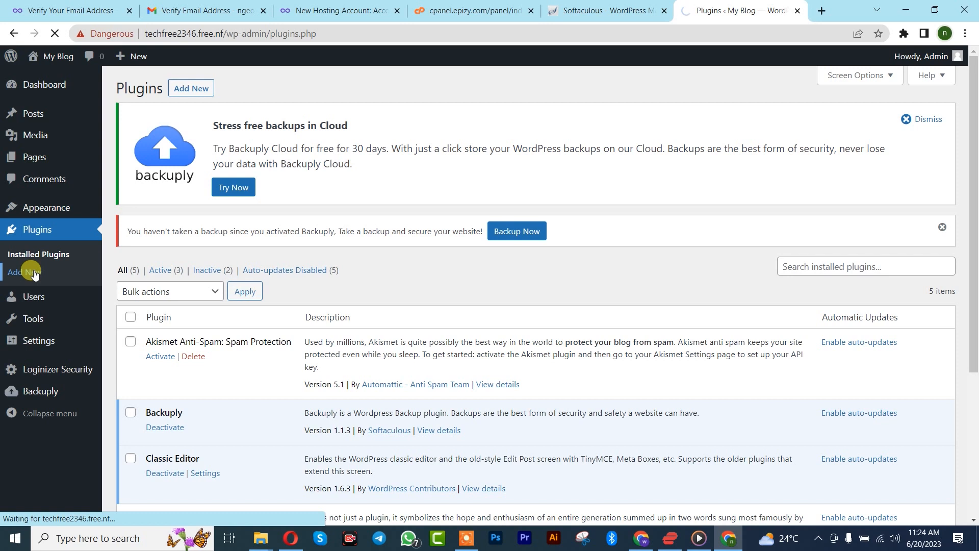
pyautogui.scroll(-5, 369, 311)
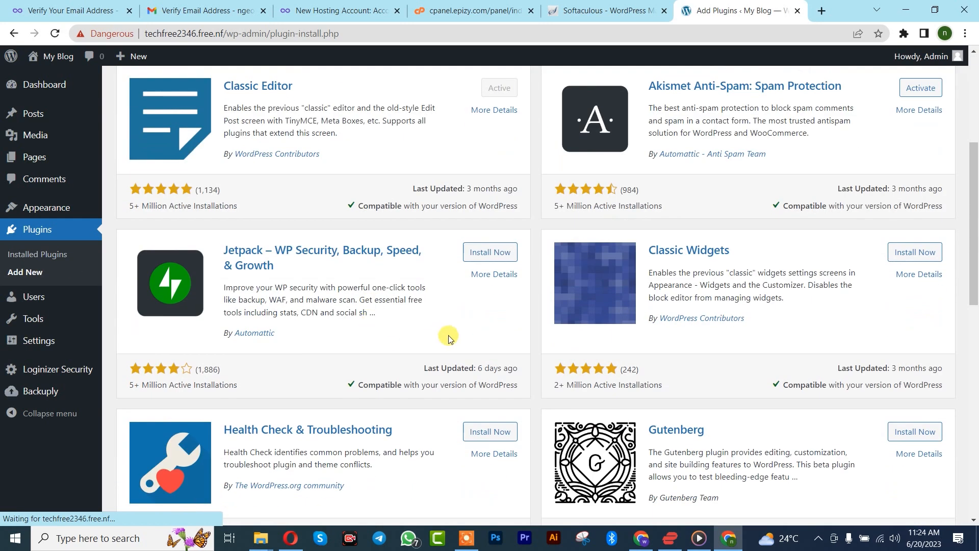
pyautogui.scroll(-7, 759, 355)
pyautogui.scroll(6, 759, 355)
# Step: Open the site's Themes page and look through the installed themes
pyautogui.moveTo(48, 209)
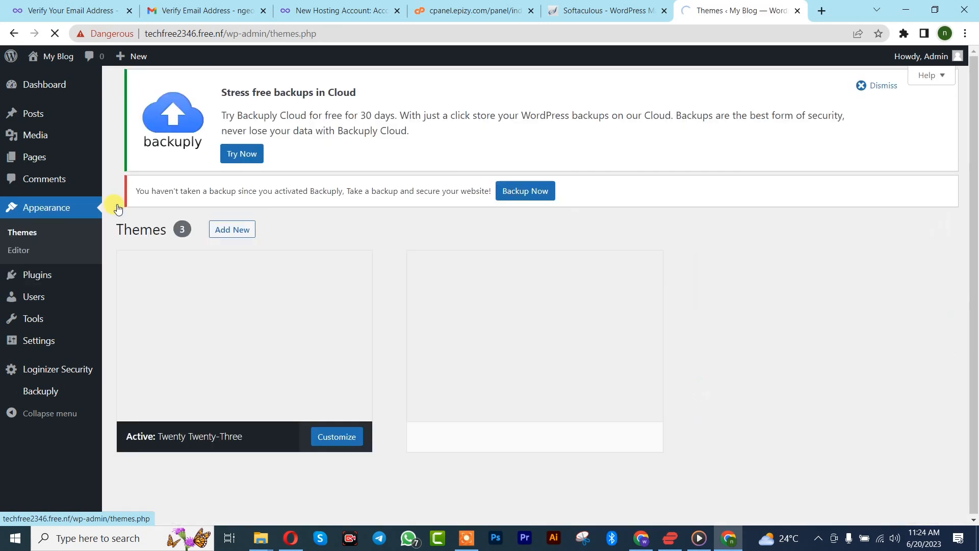
pyautogui.scroll(-5, 469, 295)
pyautogui.scroll(5, 301, 332)
pyautogui.scroll(-5, 282, 326)
pyautogui.scroll(1, 494, 374)
pyautogui.scroll(5, 494, 374)
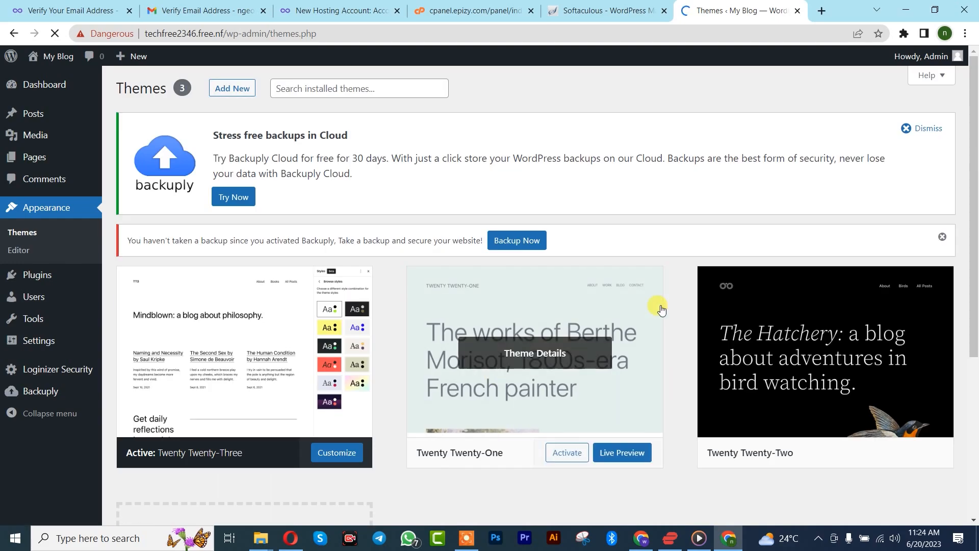